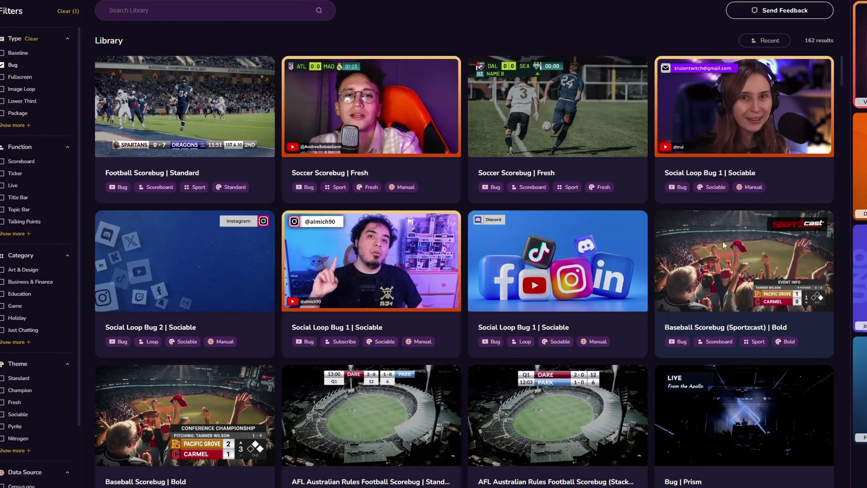
Switch the Type filter from Bug to Baseline overlays.
scroll(705, 266, "down", 5)
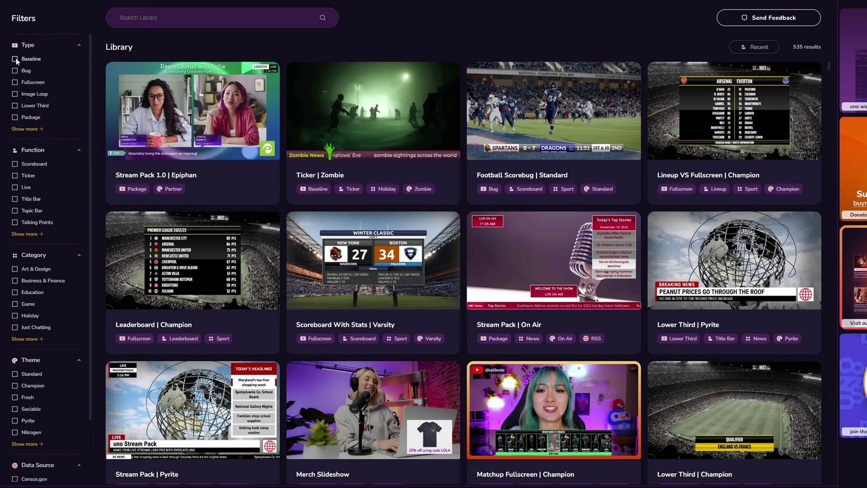
left_click(2, 53)
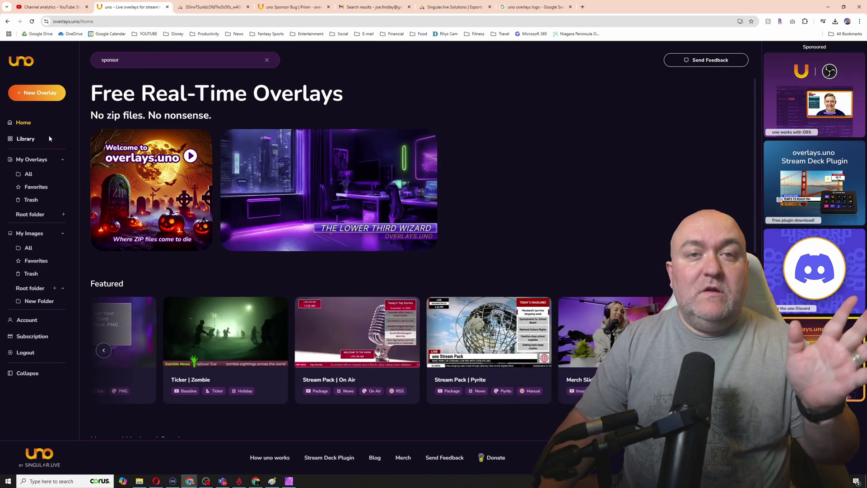
Add the Sponsor Bug | Beauty Star template from the sponsor library results to My Overlays.
left_click(50, 139)
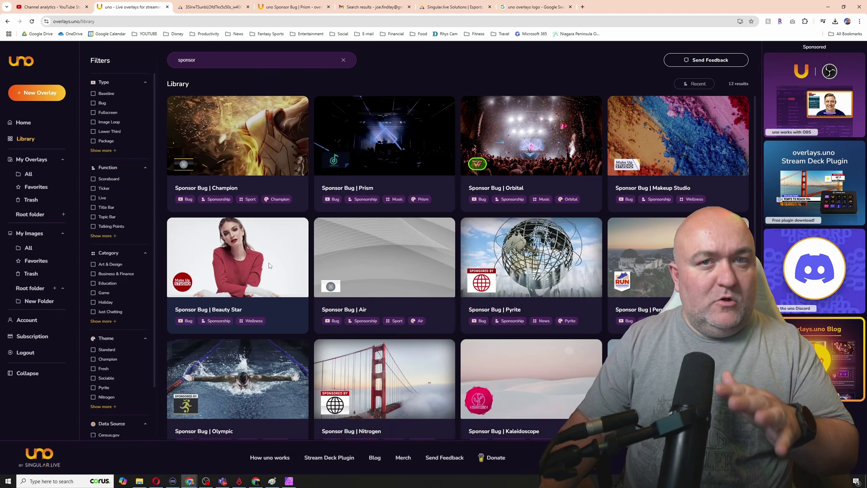
left_click(296, 272)
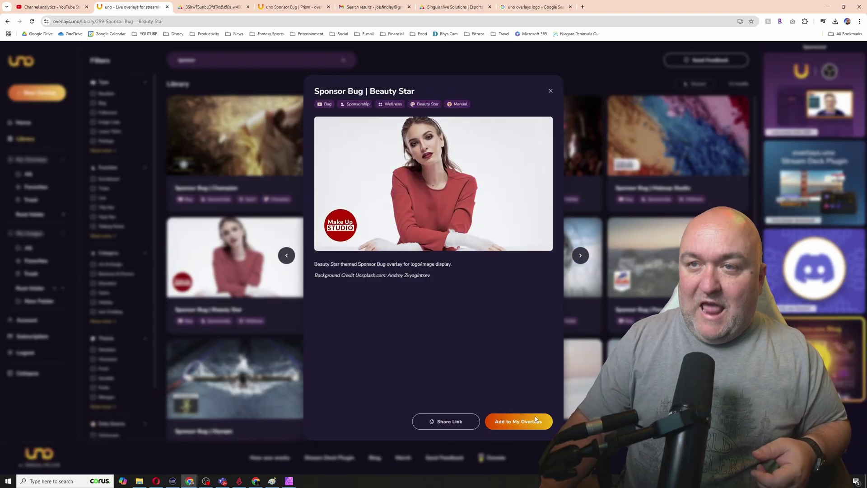
left_click(524, 422)
key("alt+Left")
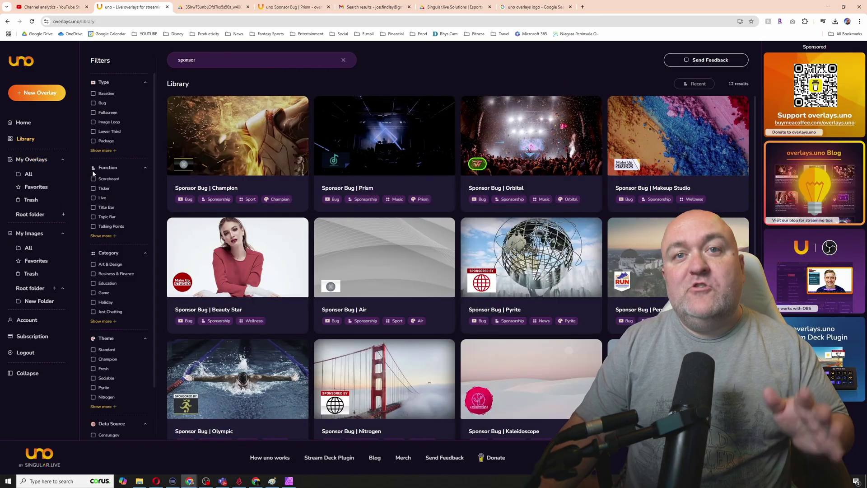
Open the Social Loop Bug 1 | Sociable card from the full My Overlays list.
left_click(24, 176)
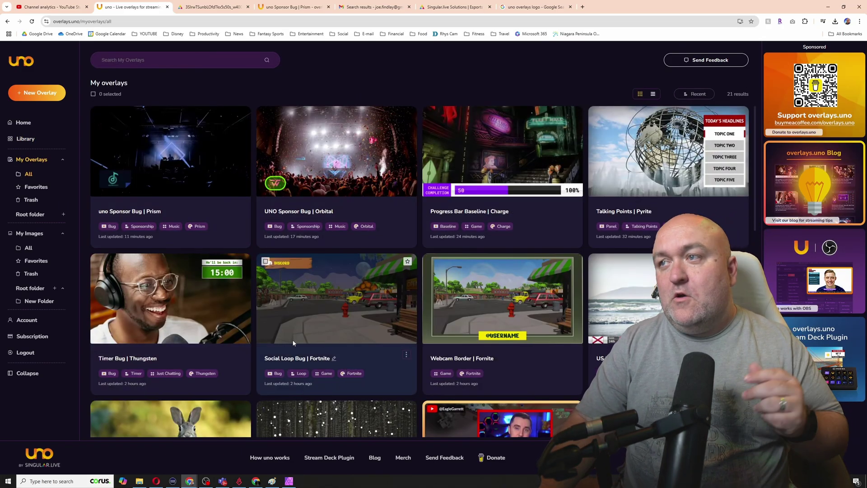
scroll(290, 344, "down", 10)
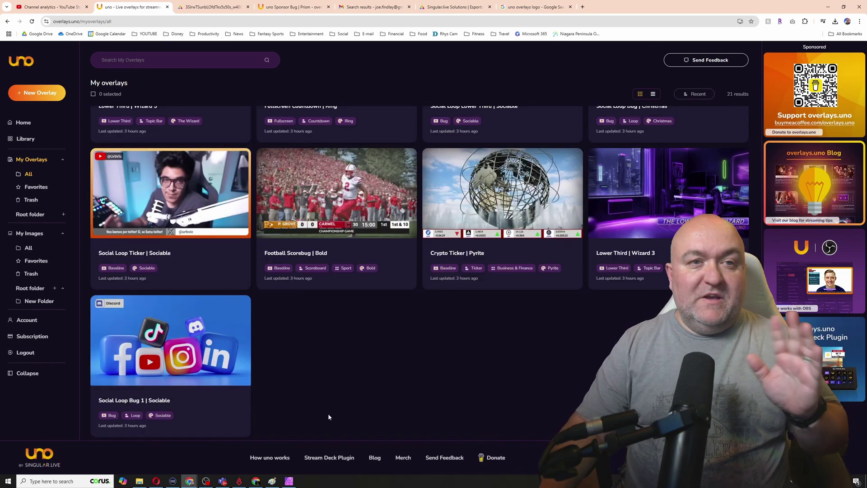
left_click(145, 347)
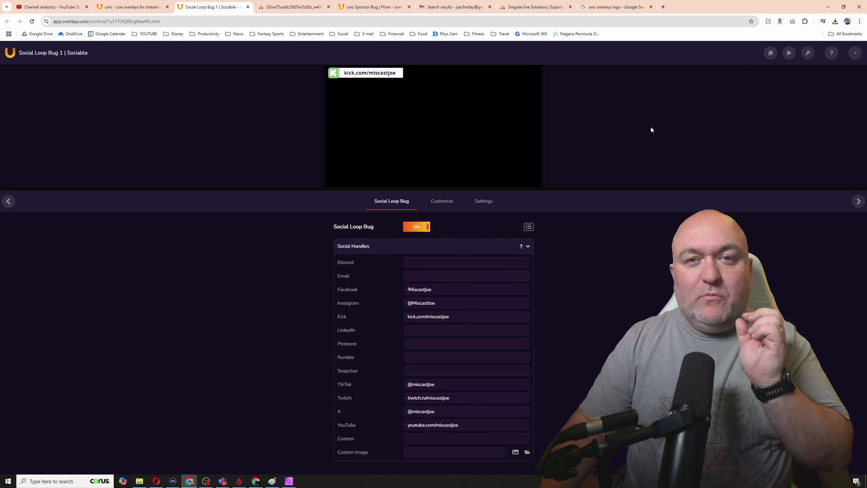
Copy the Social Loop Bug's output URL for use as a browser source.
left_click(770, 54)
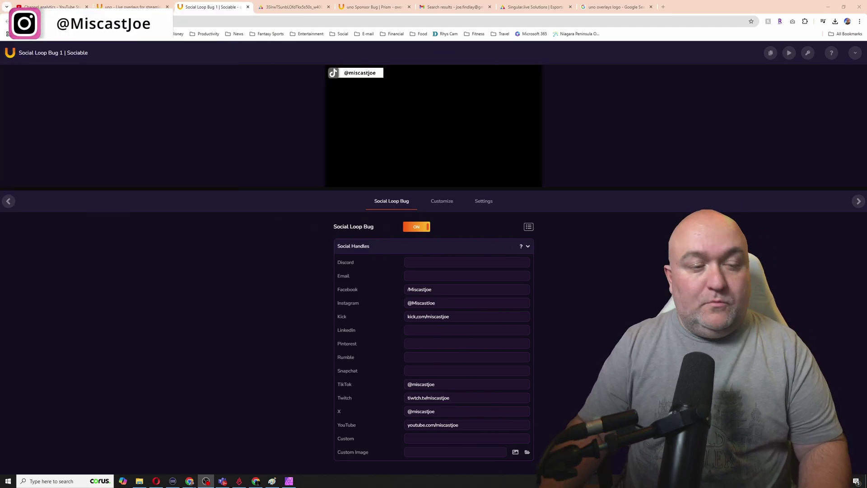
left_click(476, 334)
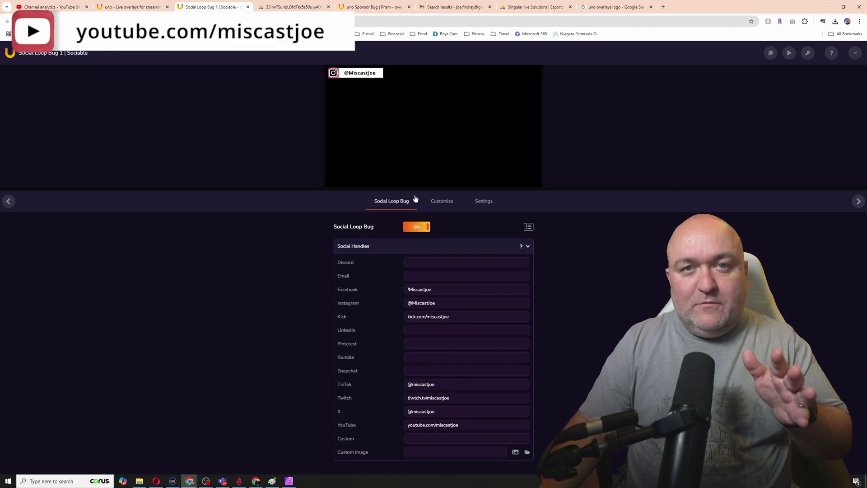
In Customize, set Auto Play to Every 1 Min and Display Duration to 10 Seconds.
left_click(437, 203)
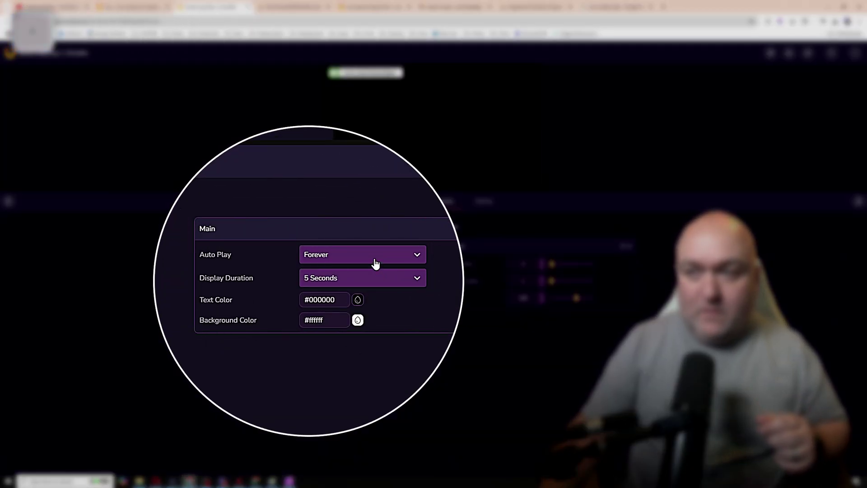
left_click(353, 266)
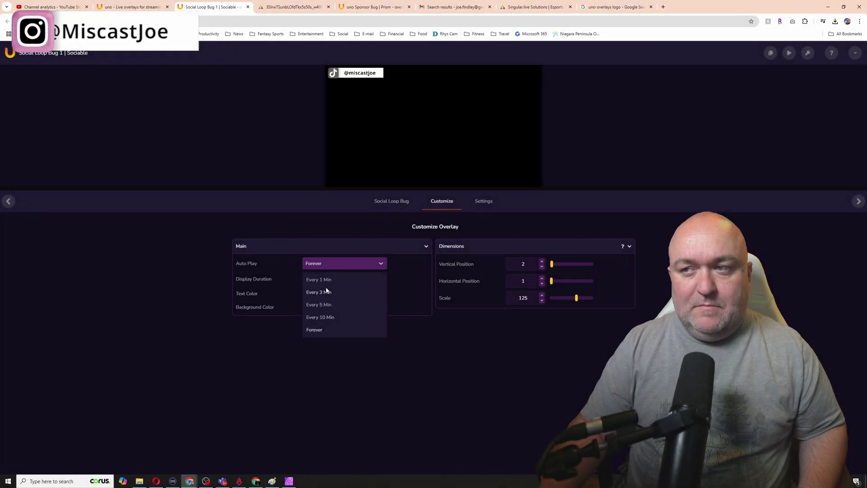
left_click(339, 279)
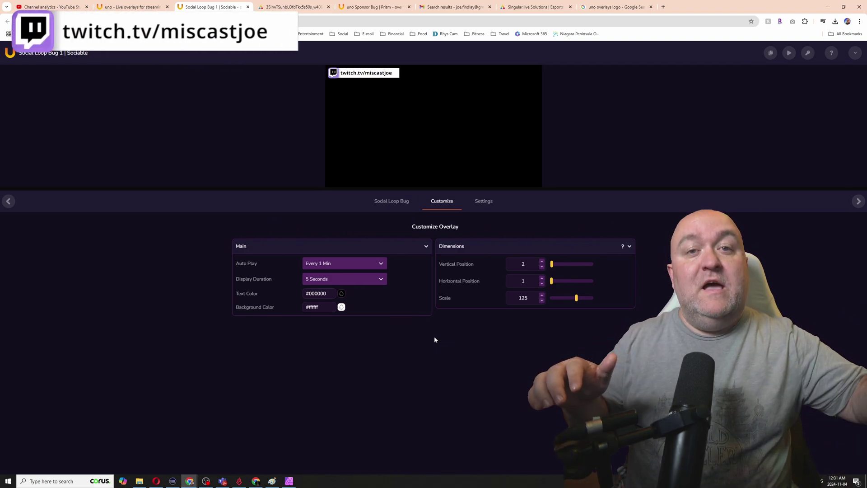
left_click(367, 274)
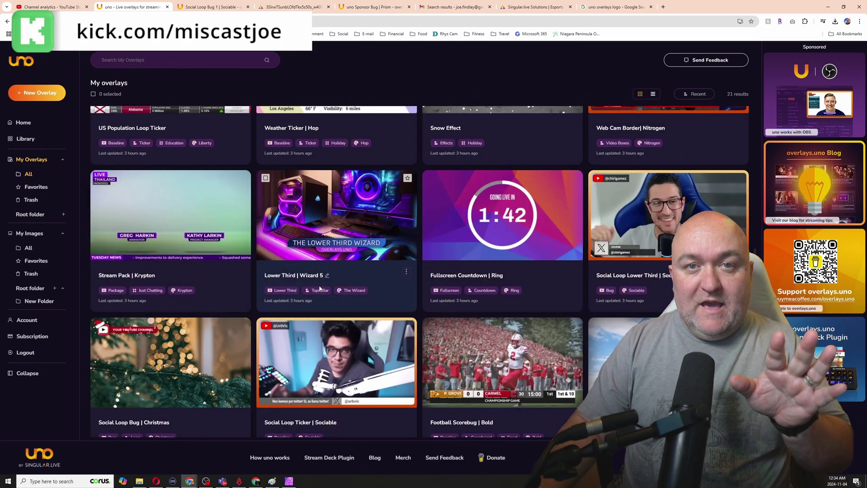
Open Lower Third | Wizard 5, paste the streamer's name as title and enter the channel handle as subtitle.
left_click(341, 219)
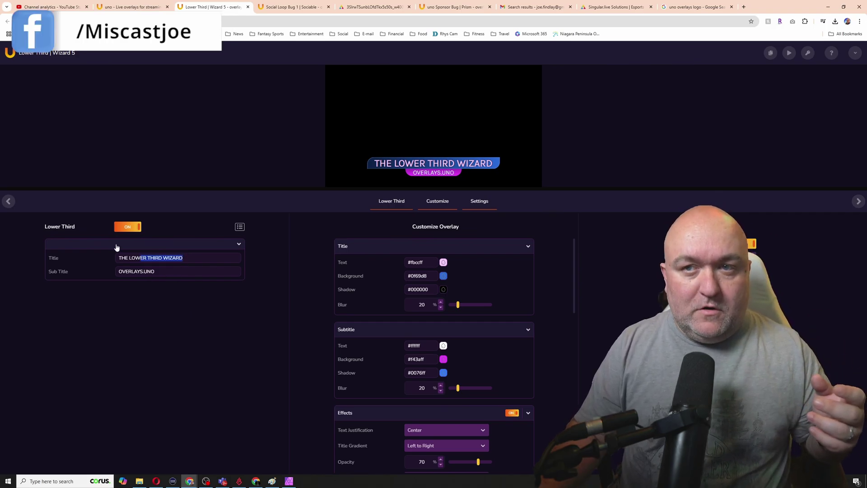
key("ctrl+v")
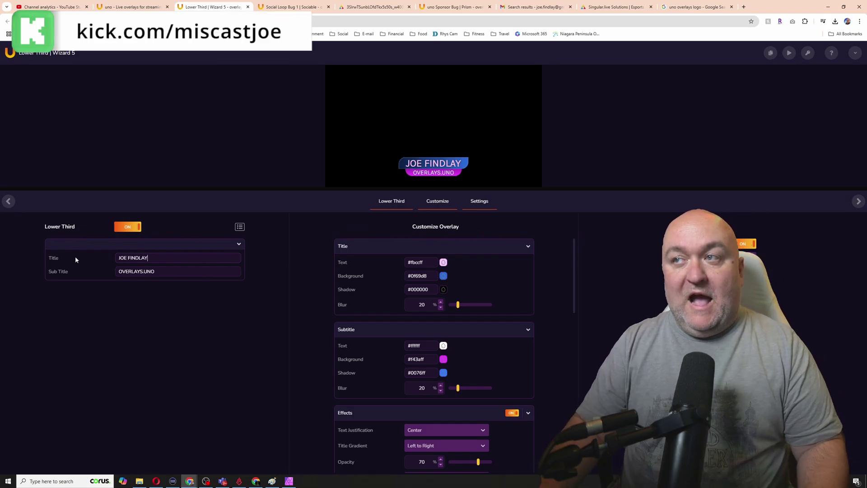
left_click_drag(156, 271, 35, 261)
type("MISCASTJOE")
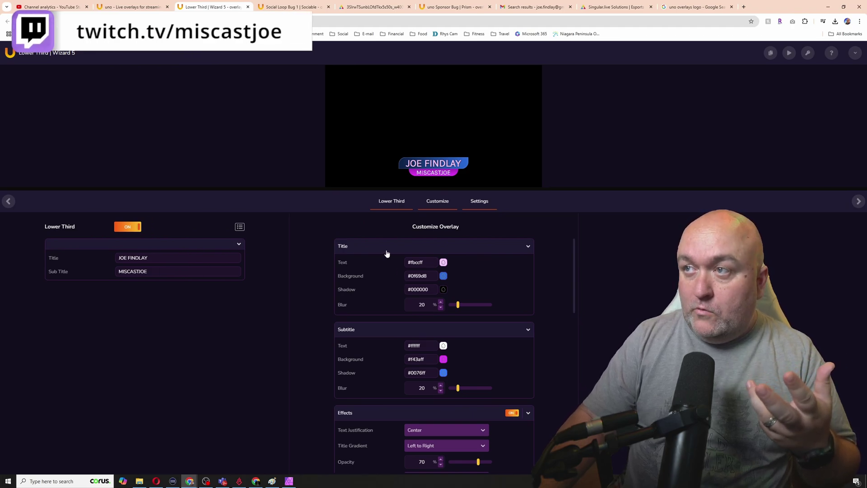
Set the lower-third title background colour to purple #6e00c8.
left_click(443, 277)
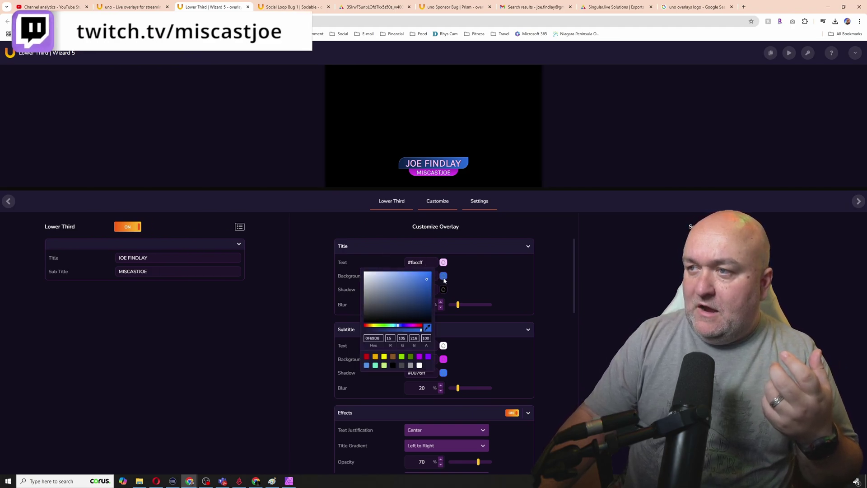
left_click_drag(391, 326, 404, 327)
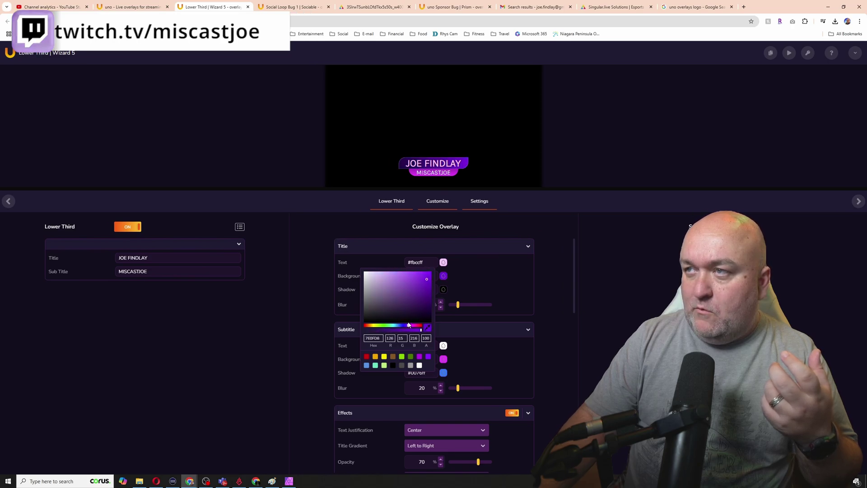
left_click_drag(428, 282, 518, 284)
left_click(518, 284)
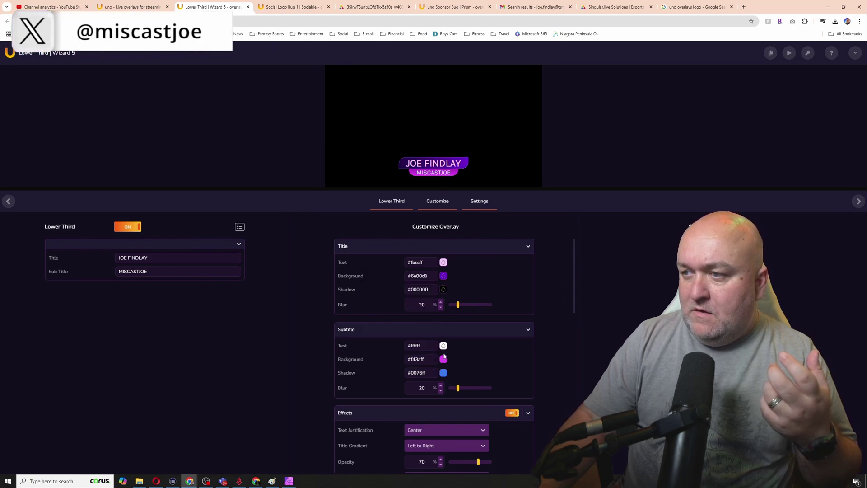
Set the subtitle background colour to dark gold #d09d00.
left_click(443, 359)
left_click_drag(384, 411, 371, 412)
left_click(431, 364)
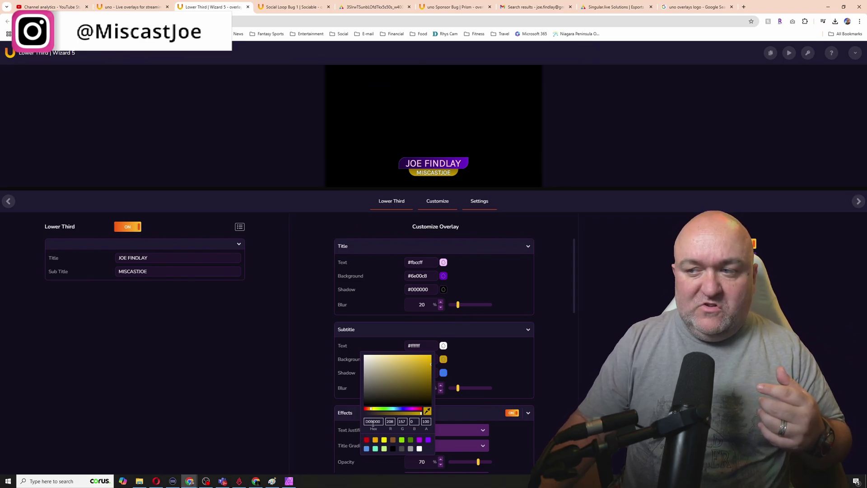
left_click(456, 402)
Try Left and Right justification, then keep the lower third Center-justified.
scroll(428, 369, "down", 3)
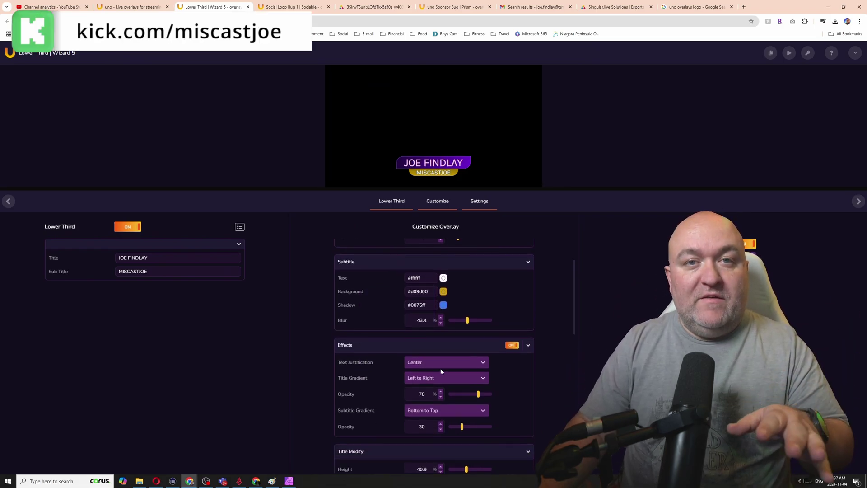
left_click(425, 294)
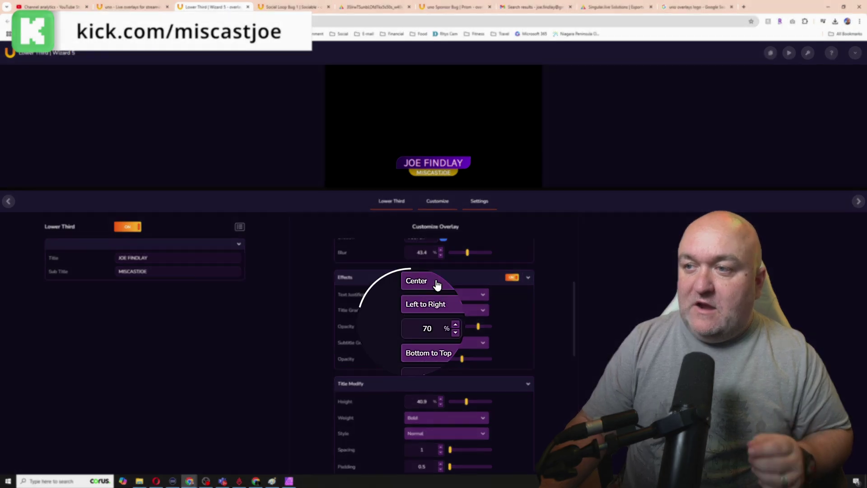
left_click(423, 311)
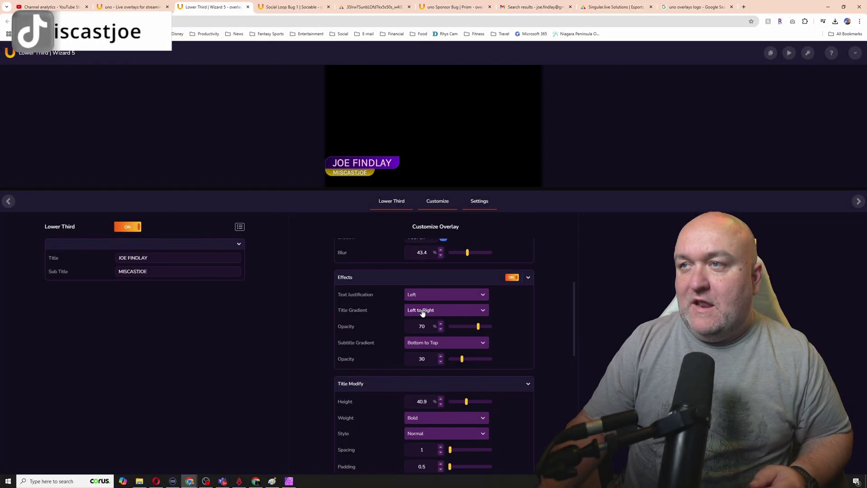
left_click(436, 295)
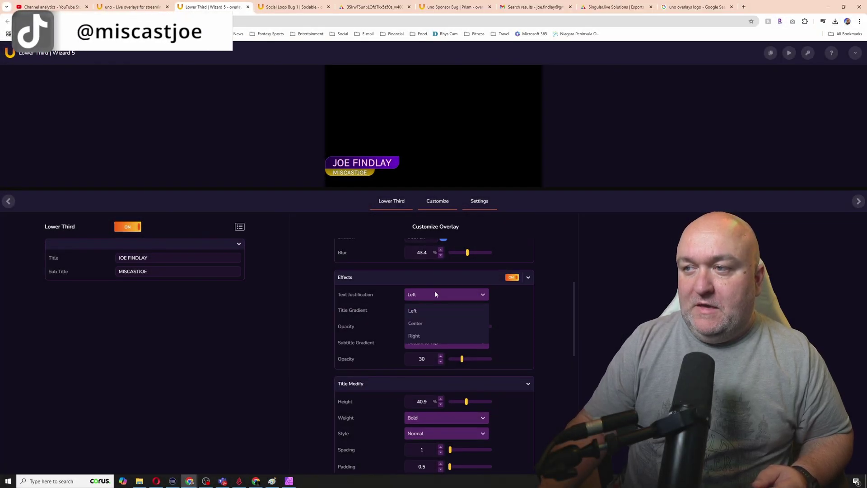
left_click(420, 336)
key("Up")
left_click(431, 311)
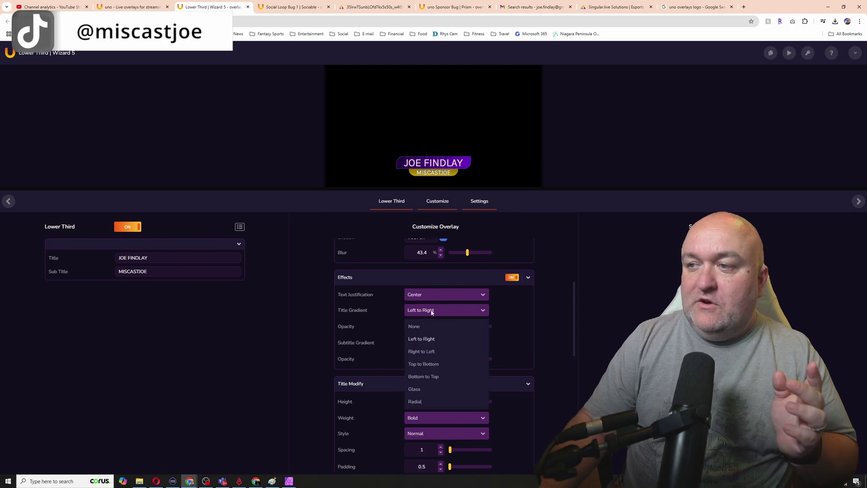
Set the title gradient to Right to Left and raise subtitle gradient opacity to 62.
left_click(431, 352)
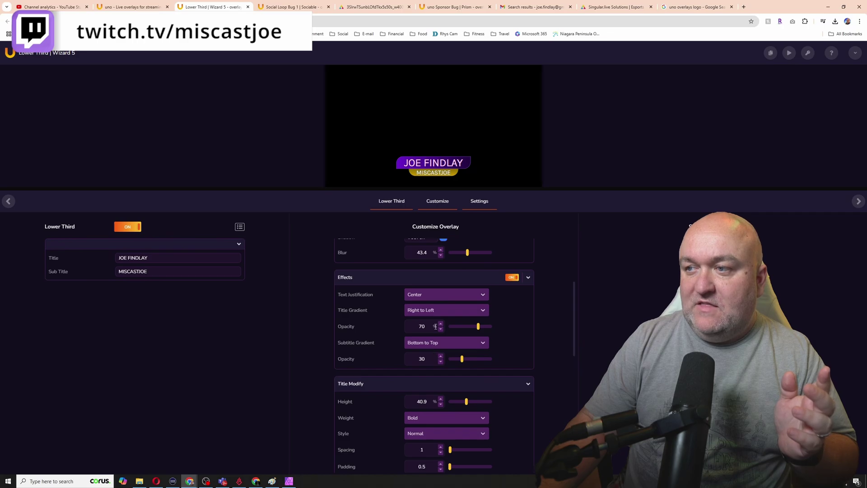
left_click(515, 278)
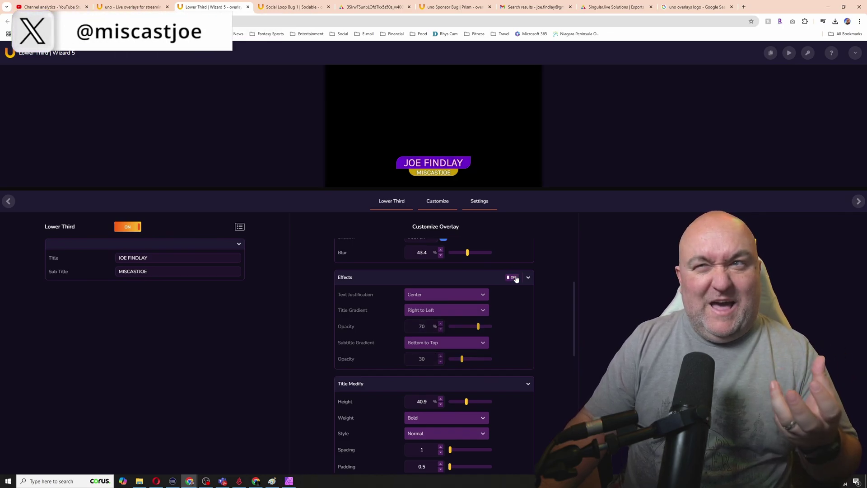
left_click(515, 278)
left_click_drag(462, 358, 477, 329)
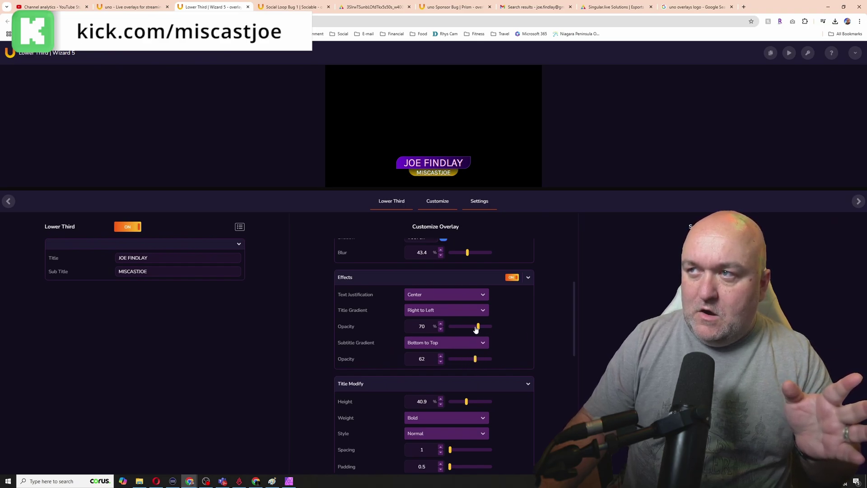
Set the lower-third title weight to Bold after briefly trying Regular.
scroll(519, 353, "down", 2)
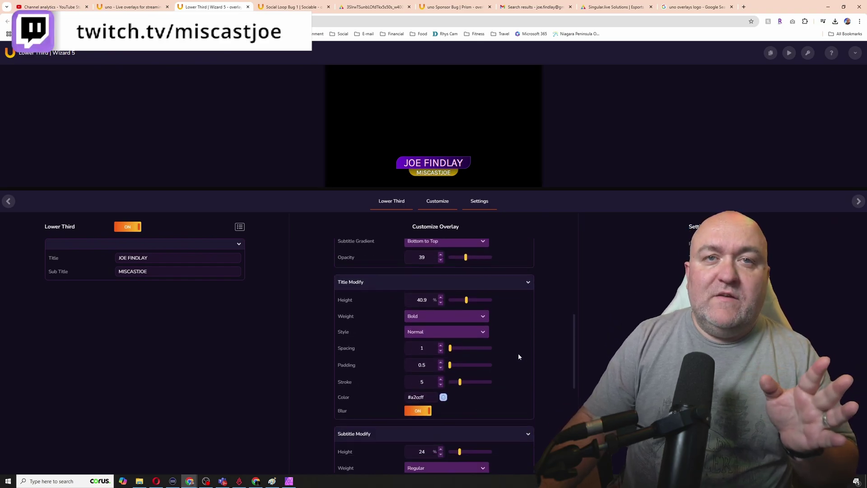
left_click(444, 320)
left_click(432, 334)
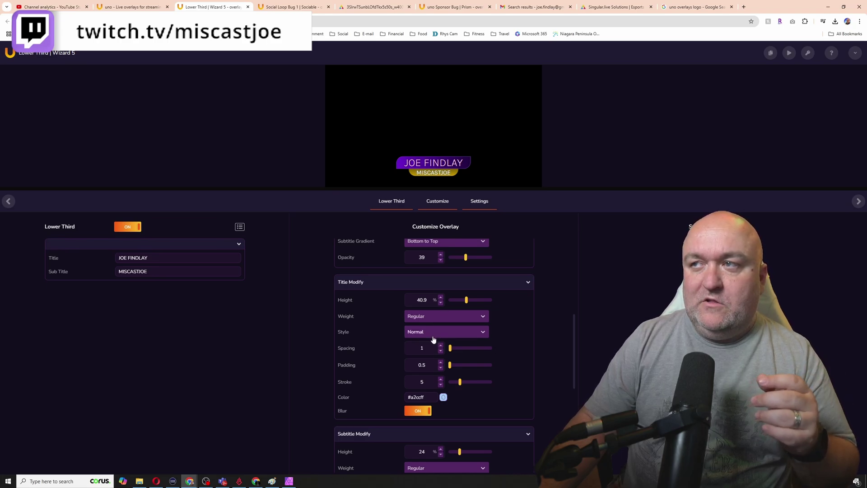
left_click(437, 321)
left_click(424, 345)
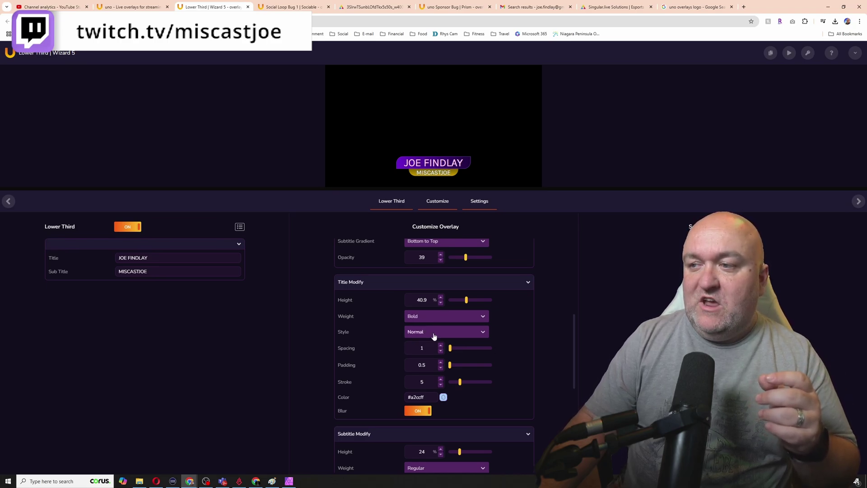
Keep the title style Normal after trying Italic, and widen its letter spacing to 5.4.
left_click(434, 332)
left_click(432, 359)
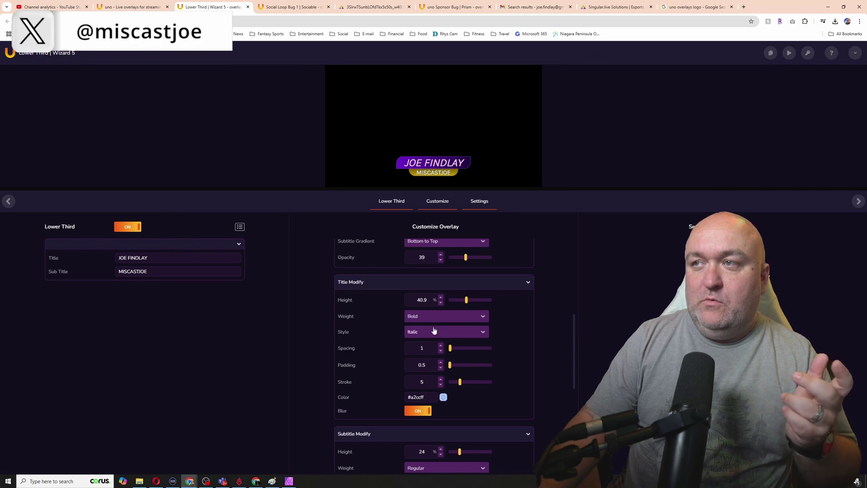
left_click(441, 332)
left_click(430, 348)
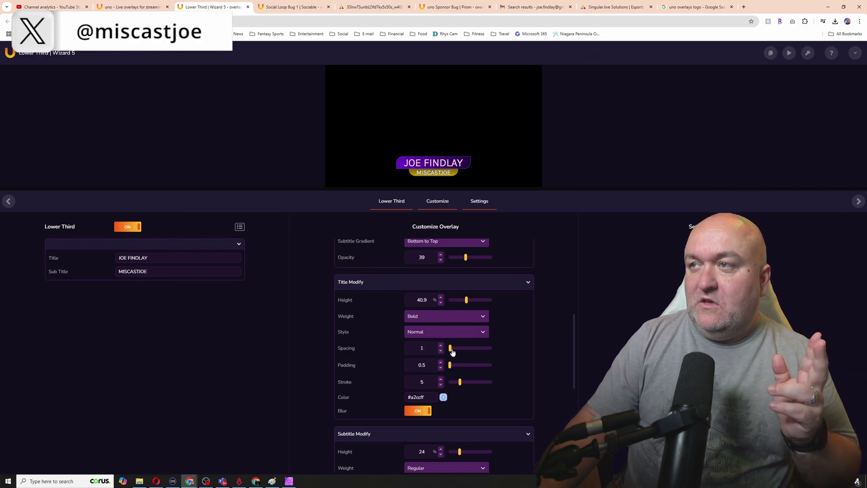
mouse_move(452, 352)
left_mouse_down()
mouse_move(469, 350)
mouse_move(448, 360)
mouse_move(463, 385)
mouse_move(488, 381)
left_mouse_up()
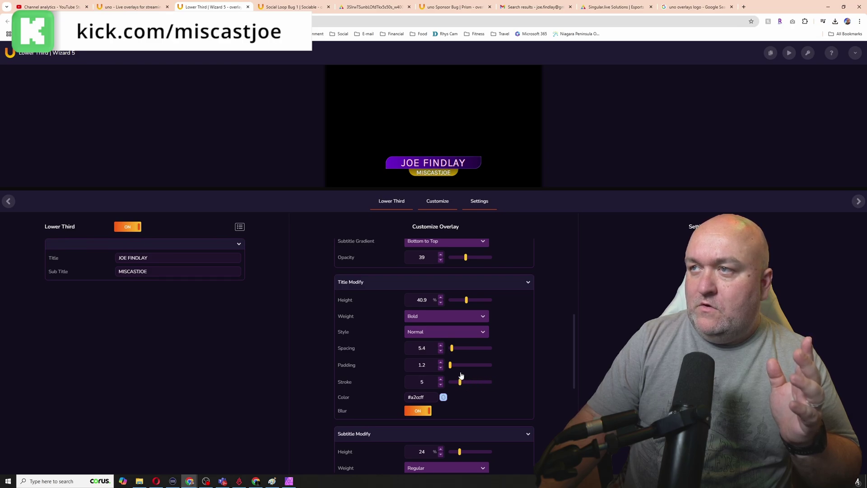
scroll(401, 394, "down", 2)
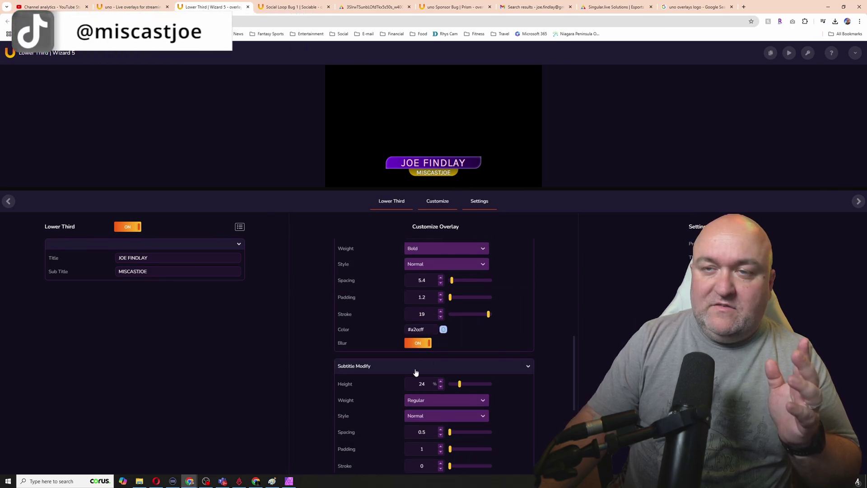
Round the title's top-left and top-right corners toward 29 in the Corners section.
scroll(412, 376, "down", 5)
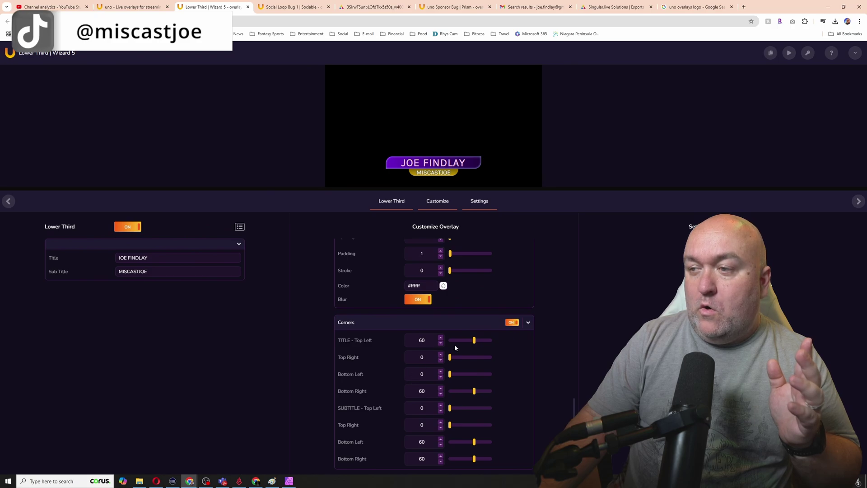
left_click_drag(455, 346, 466, 311)
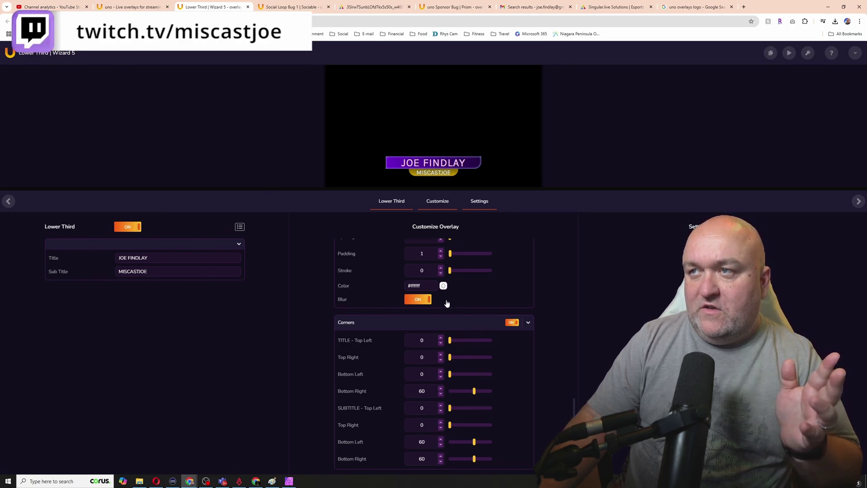
left_click_drag(447, 302, 513, 306)
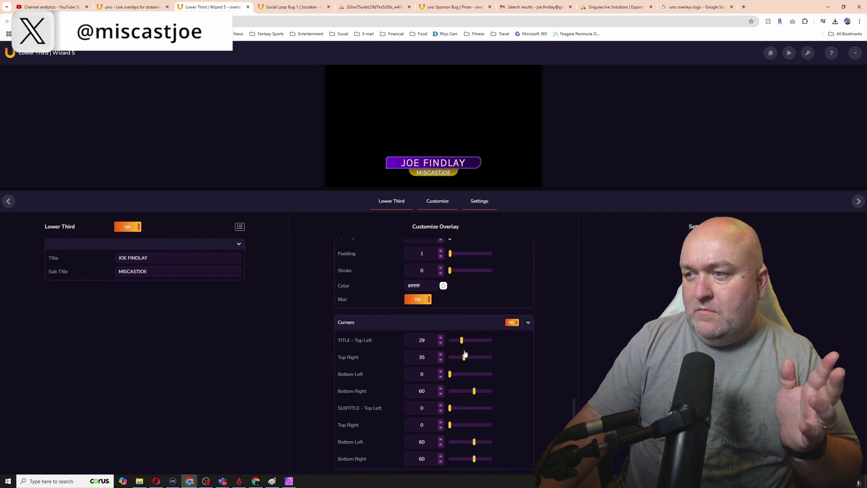
left_click_drag(464, 354, 460, 351)
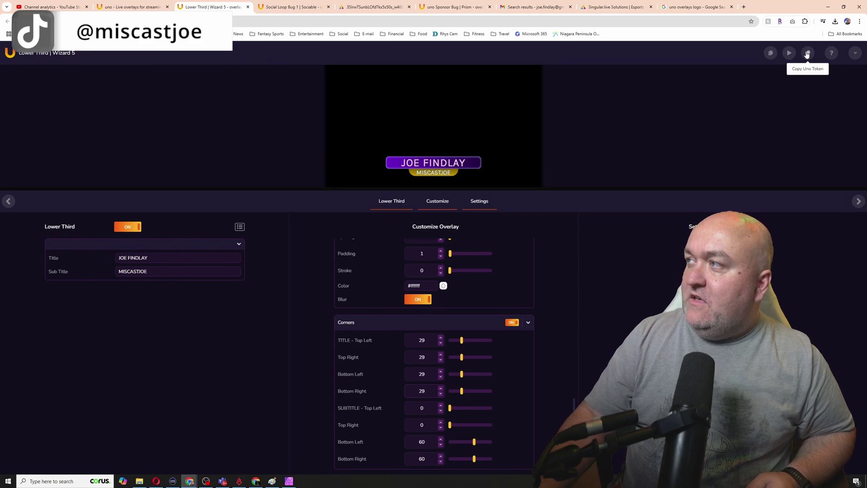
Copy the overlay's Uno Token and paste it into a new Uno Control key in Stream Deck.
left_click(808, 54)
left_click(173, 481)
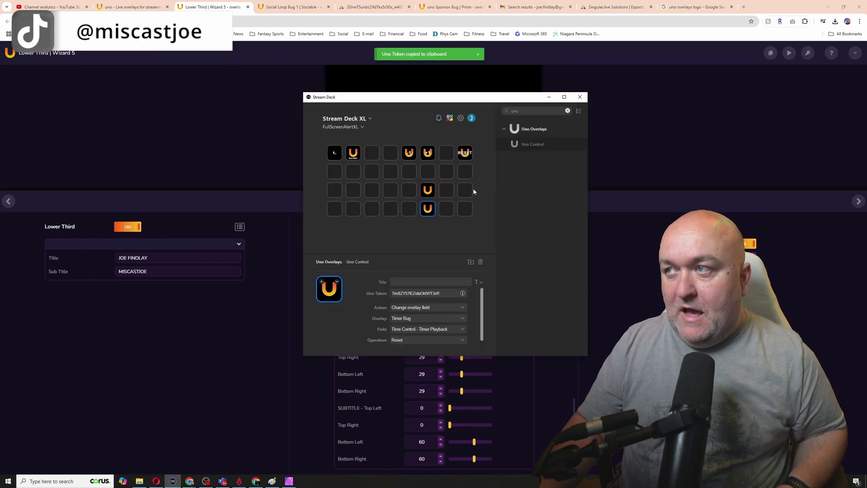
left_click_drag(532, 145, 335, 208)
left_click(413, 295)
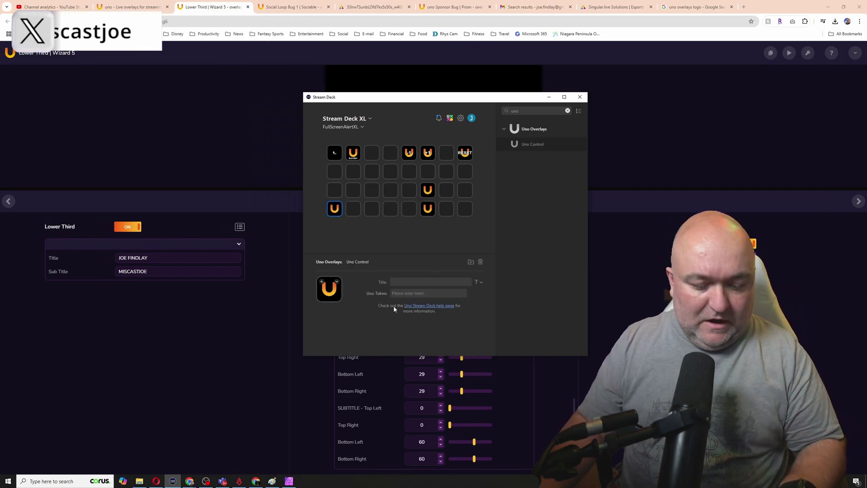
key("ctrl+v")
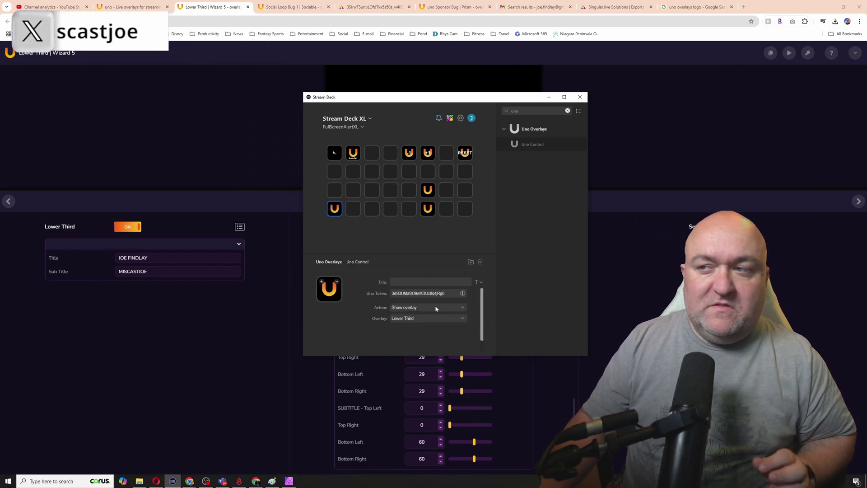
Set the key to Change overlay field on the Lower Third overlay, targeting Text - Title.
left_click(419, 318)
left_click(411, 325)
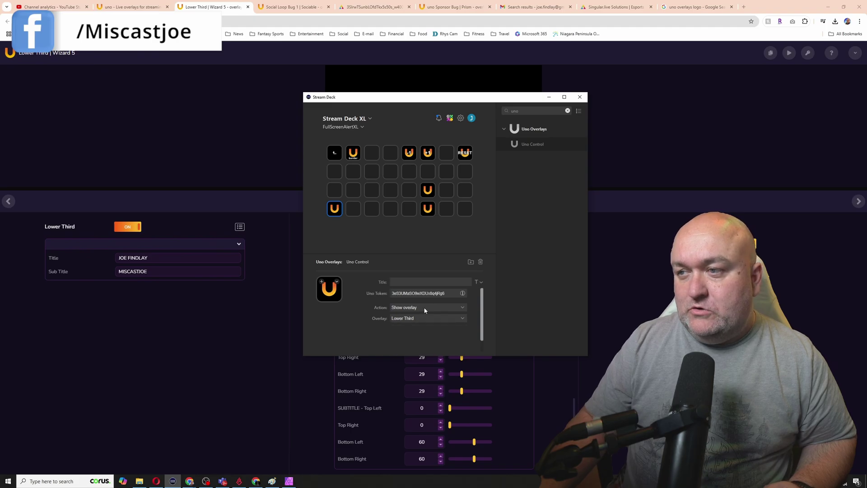
left_click(424, 307)
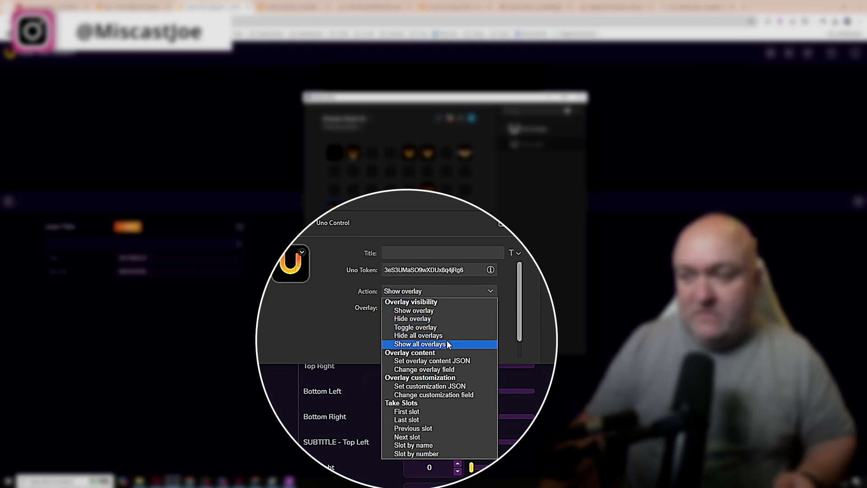
left_click(447, 371)
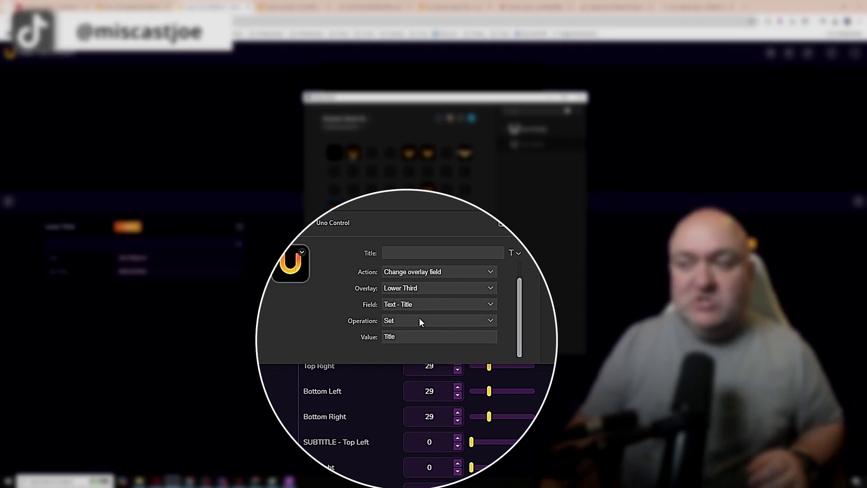
double_click(403, 340)
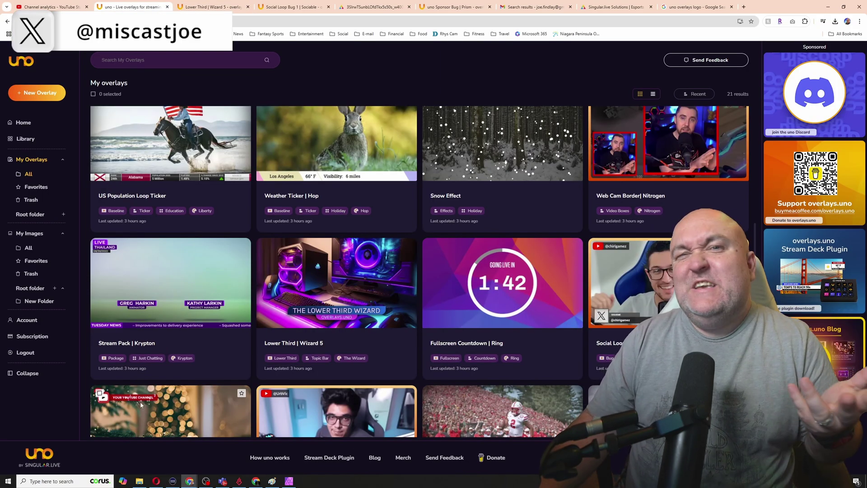
Open the Talking Points | Pyrite overlay, set its Position to Left, and copy its output URL.
scroll(144, 407, "up", 5)
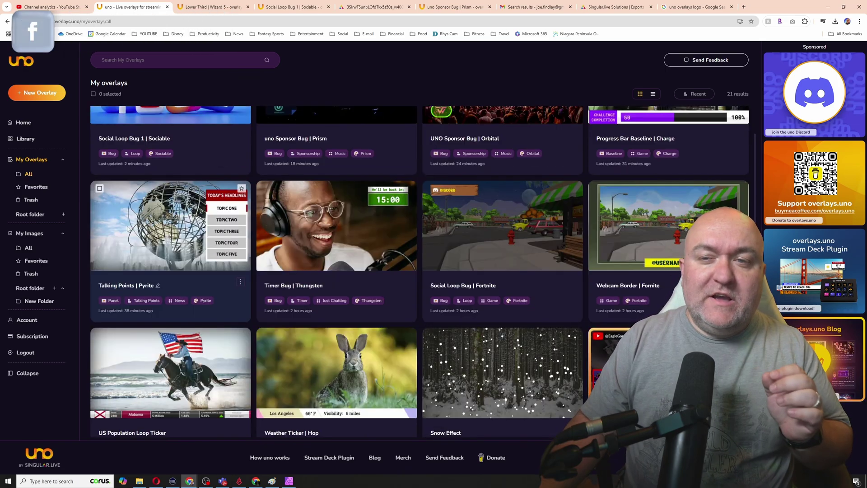
left_click(127, 228)
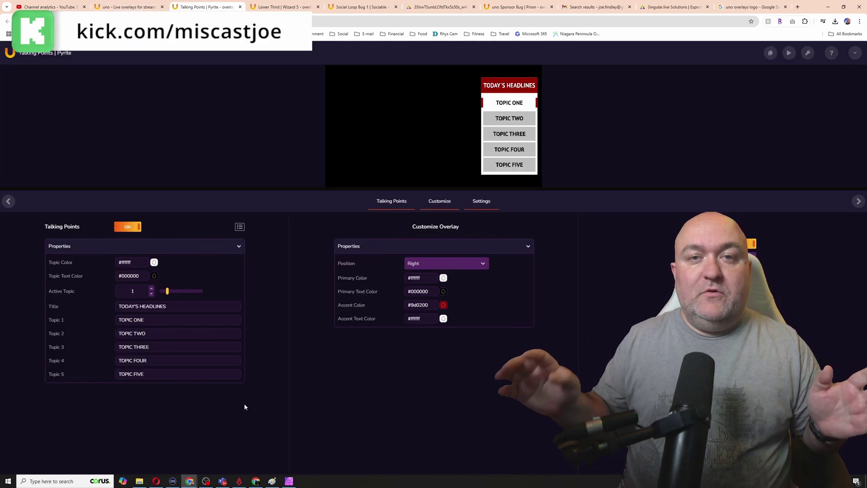
left_click(410, 266)
left_click(414, 279)
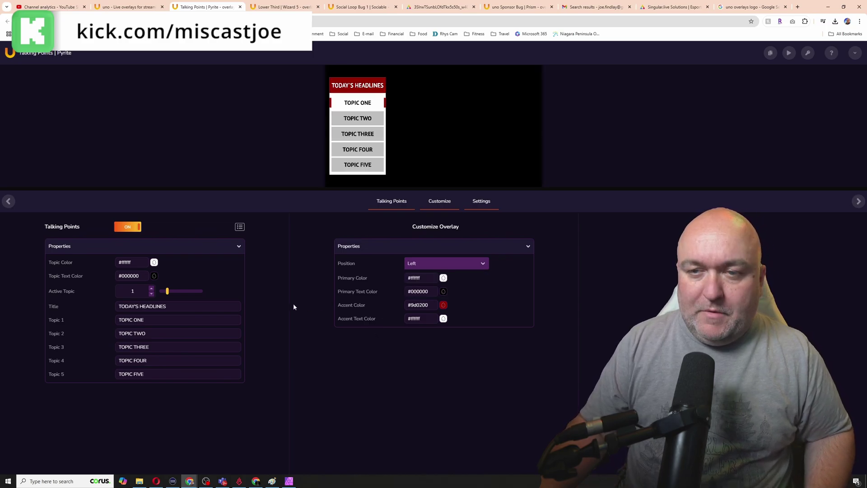
left_click(771, 53)
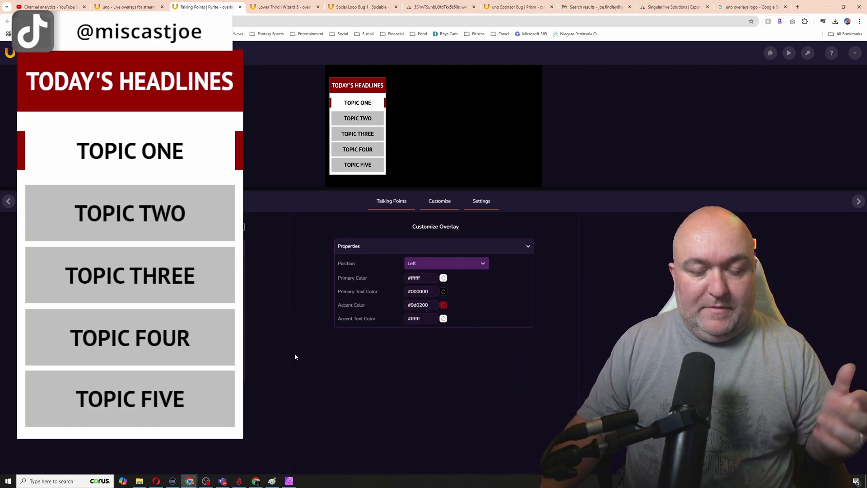
Change the Talking Points Accent Color from red to the orange #ed9200.
left_click(443, 305)
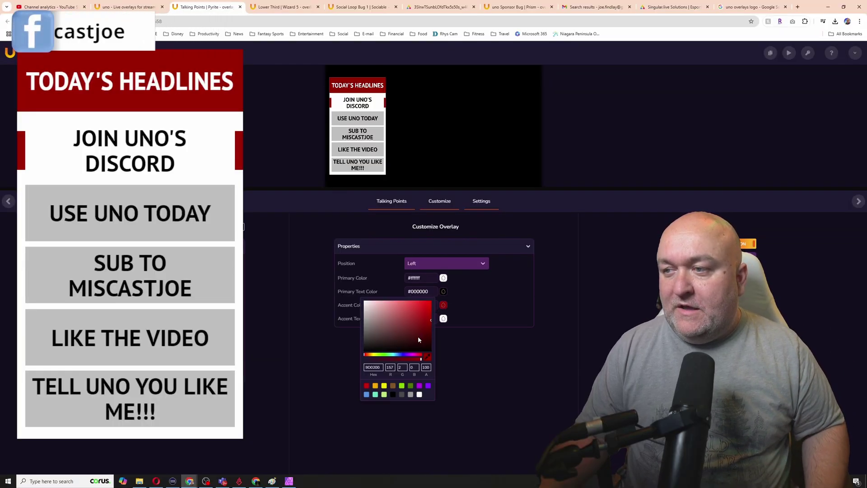
left_click_drag(392, 358, 371, 352)
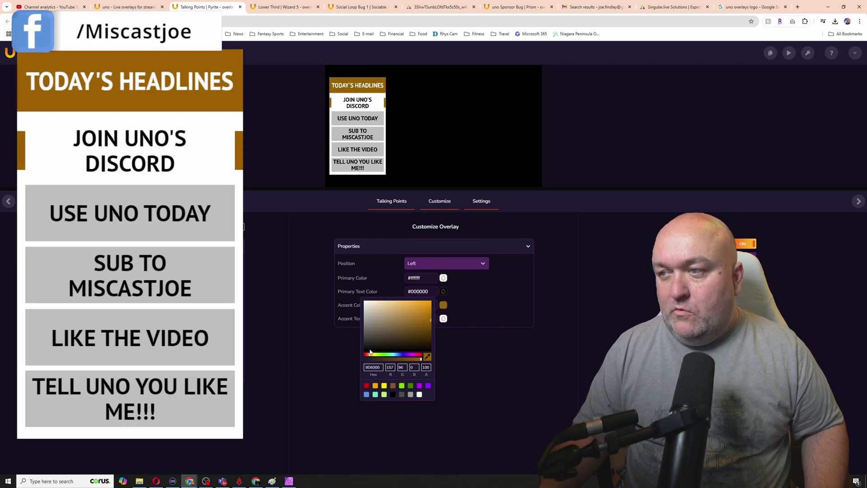
left_click_drag(419, 315, 430, 304)
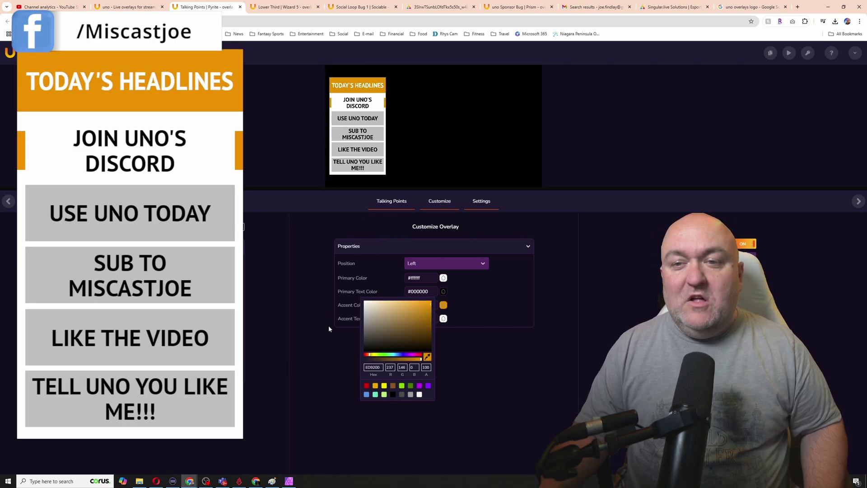
left_click(272, 371)
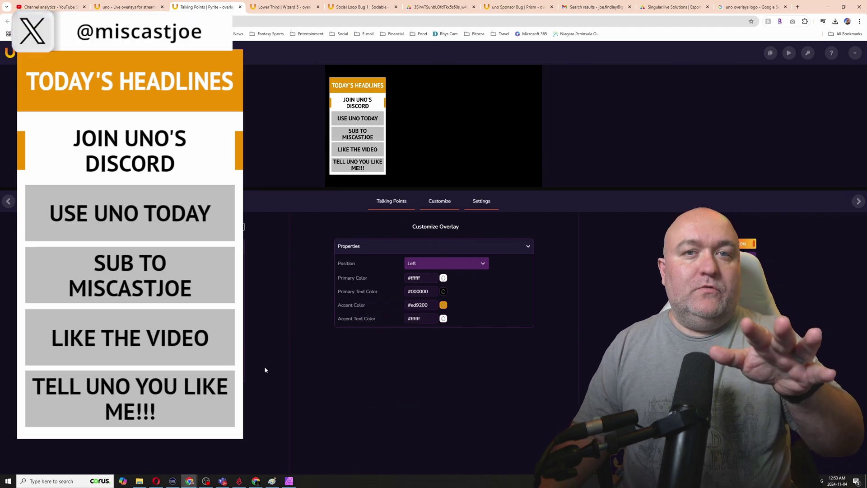
left_click(430, 266)
left_click(431, 292)
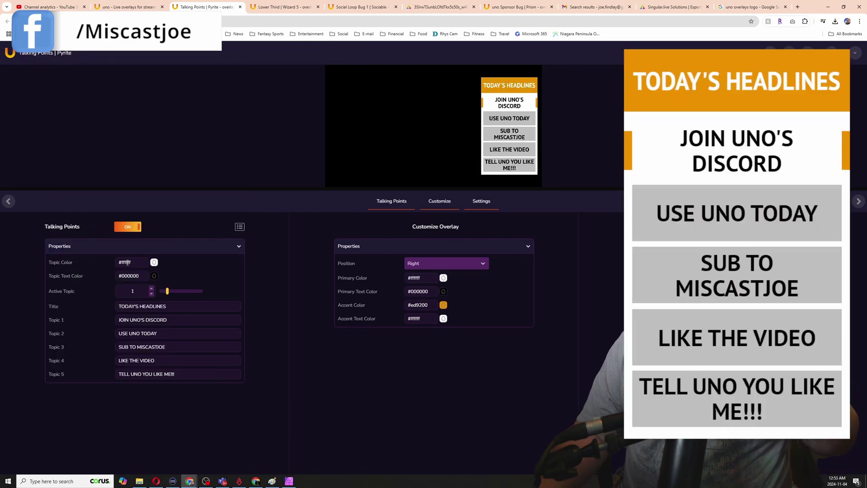
left_click(152, 289)
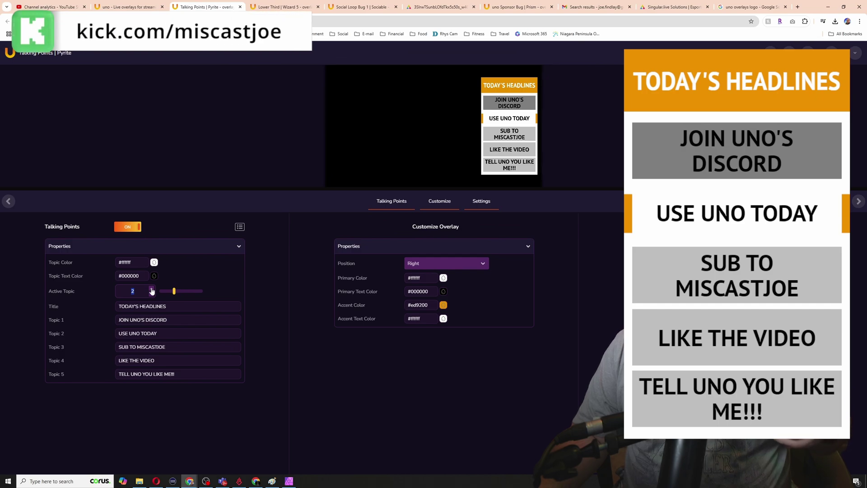
left_click(152, 289)
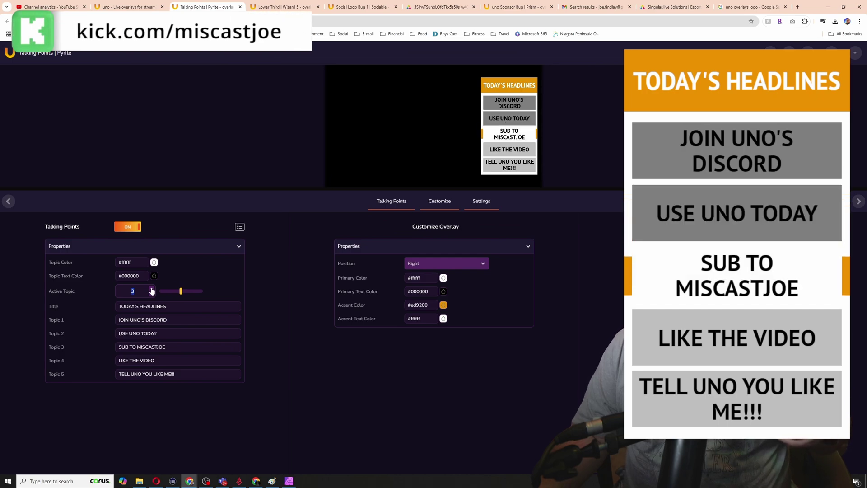
left_click(151, 289)
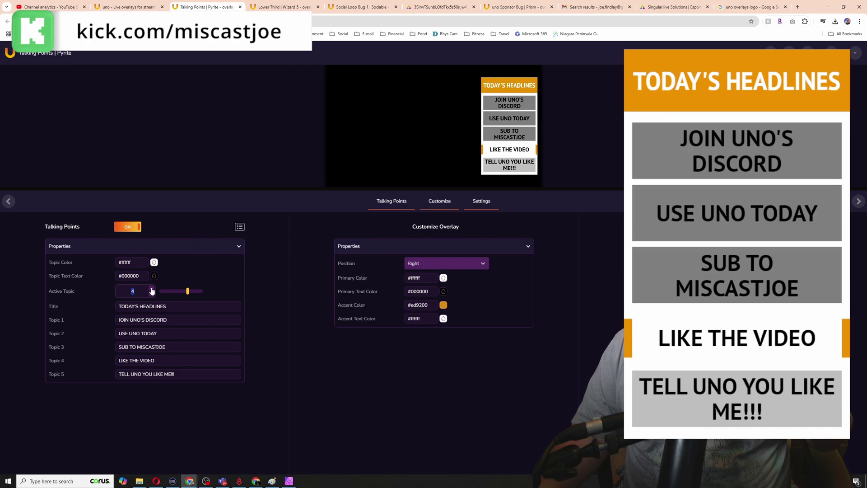
left_click(152, 294)
left_click(152, 294)
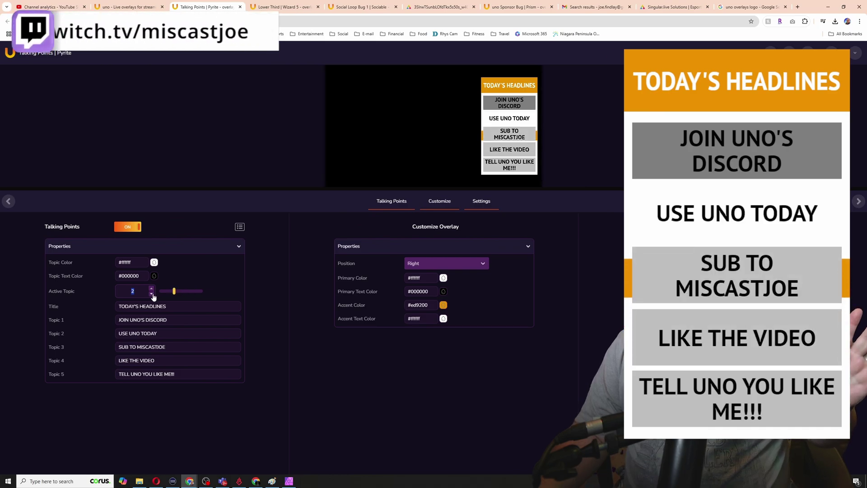
left_click(154, 295)
left_click(415, 264)
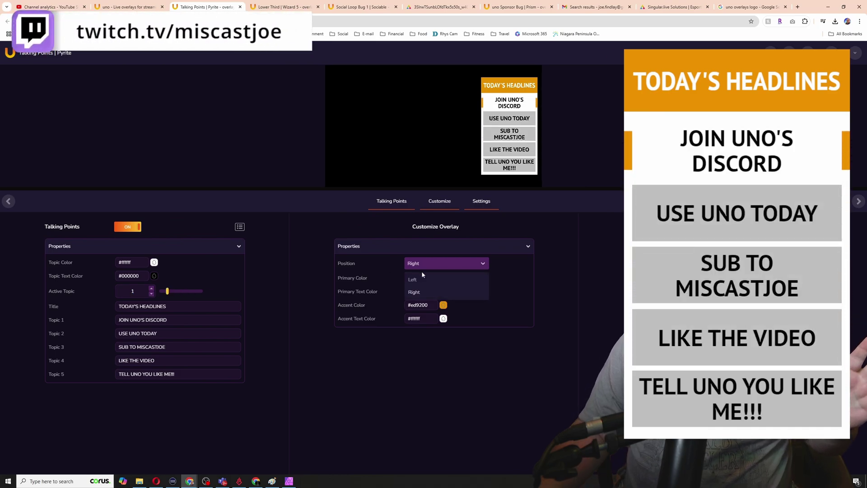
left_click(420, 276)
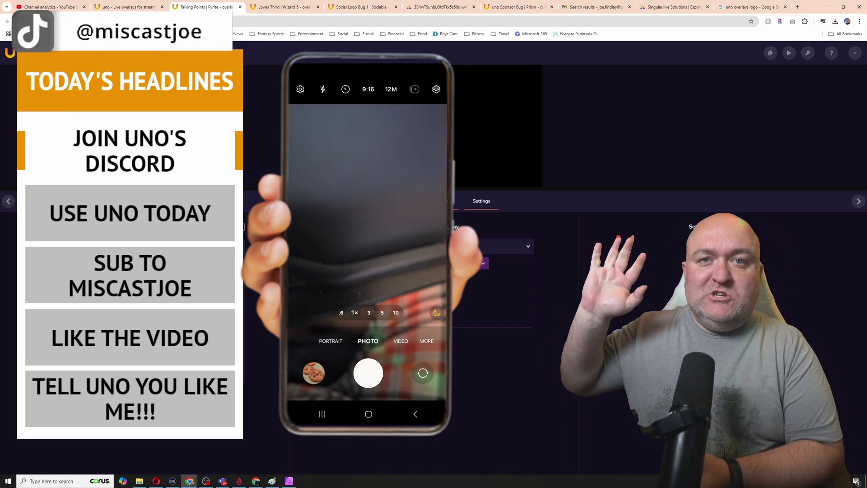
Display the QR code for the overlay's Copy Control URL link.
mouse_move(794, 60)
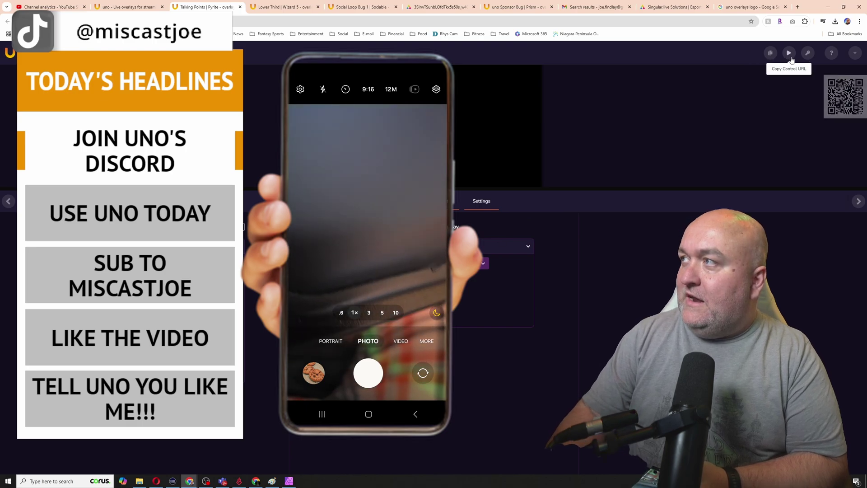